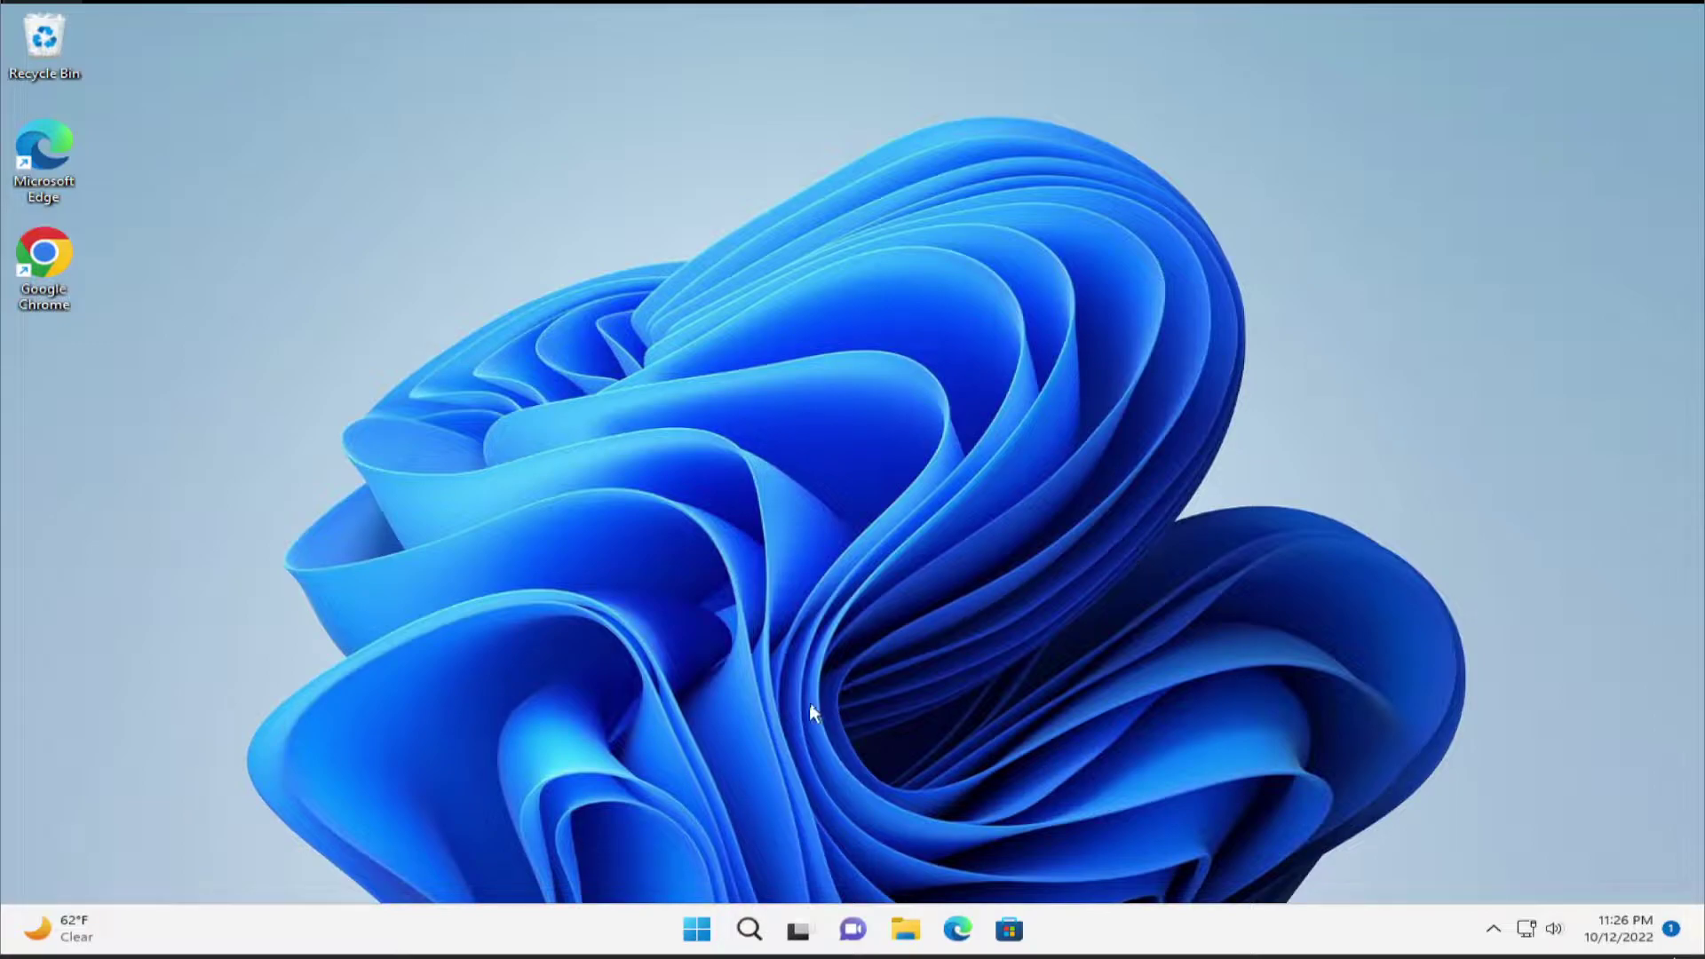
Step: Launch Windows Settings by searching 'settings' from Start, and go to the Apps page
click(698, 929)
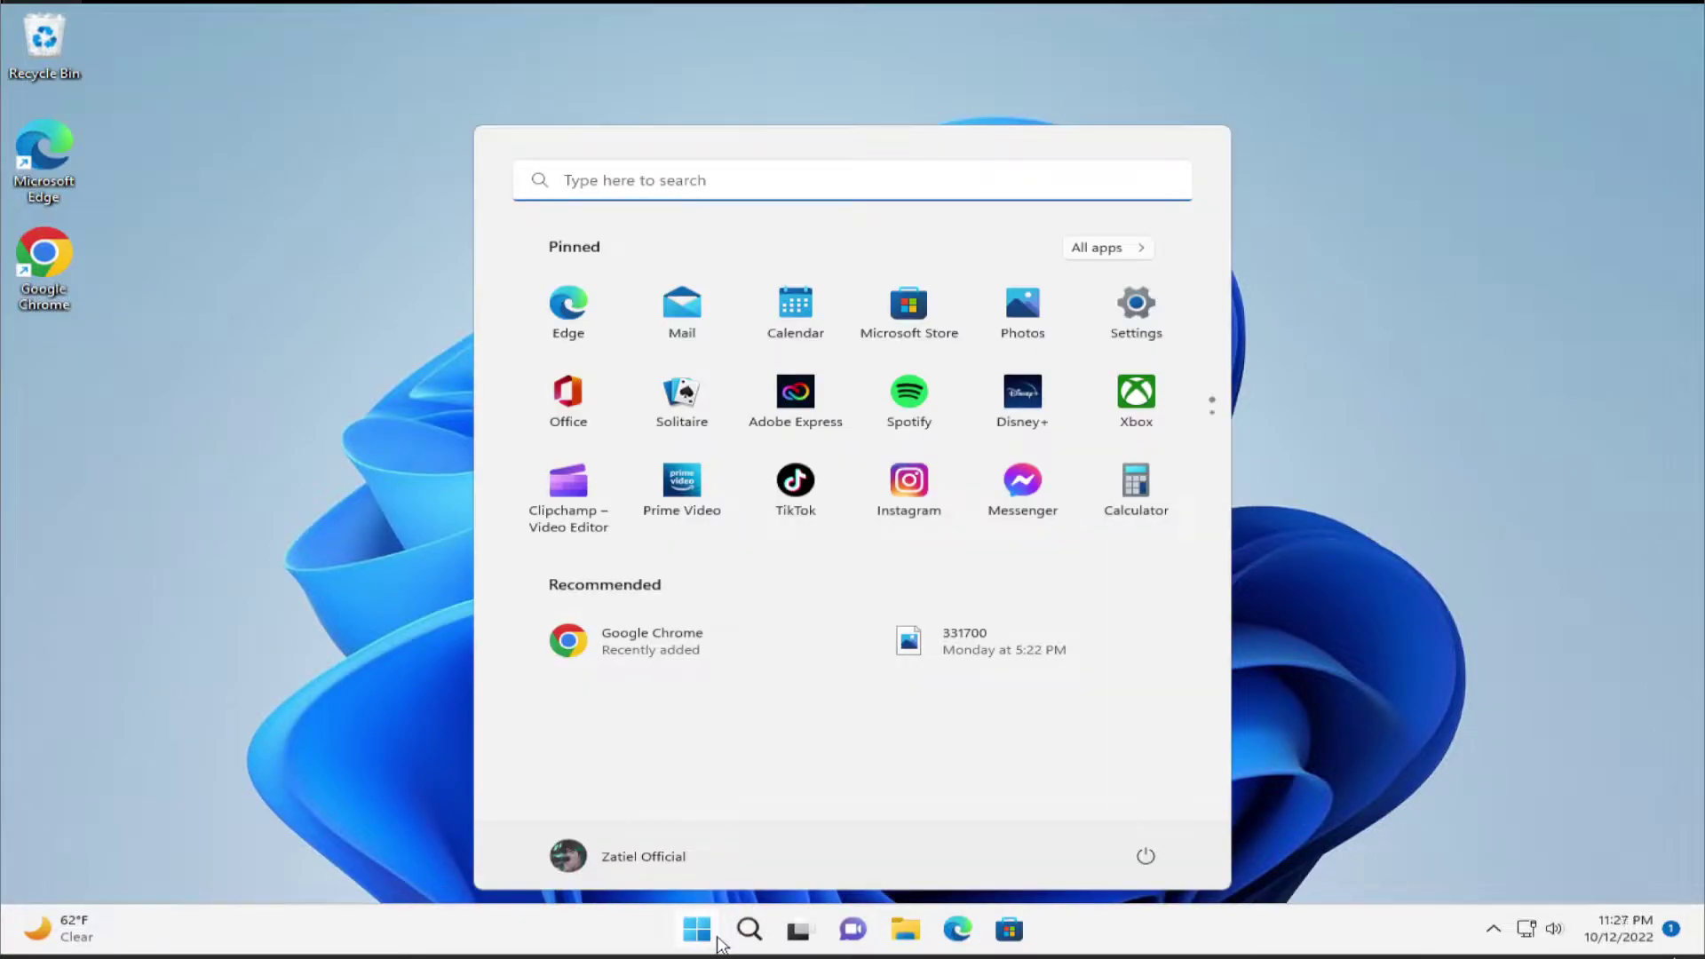
text(sett)
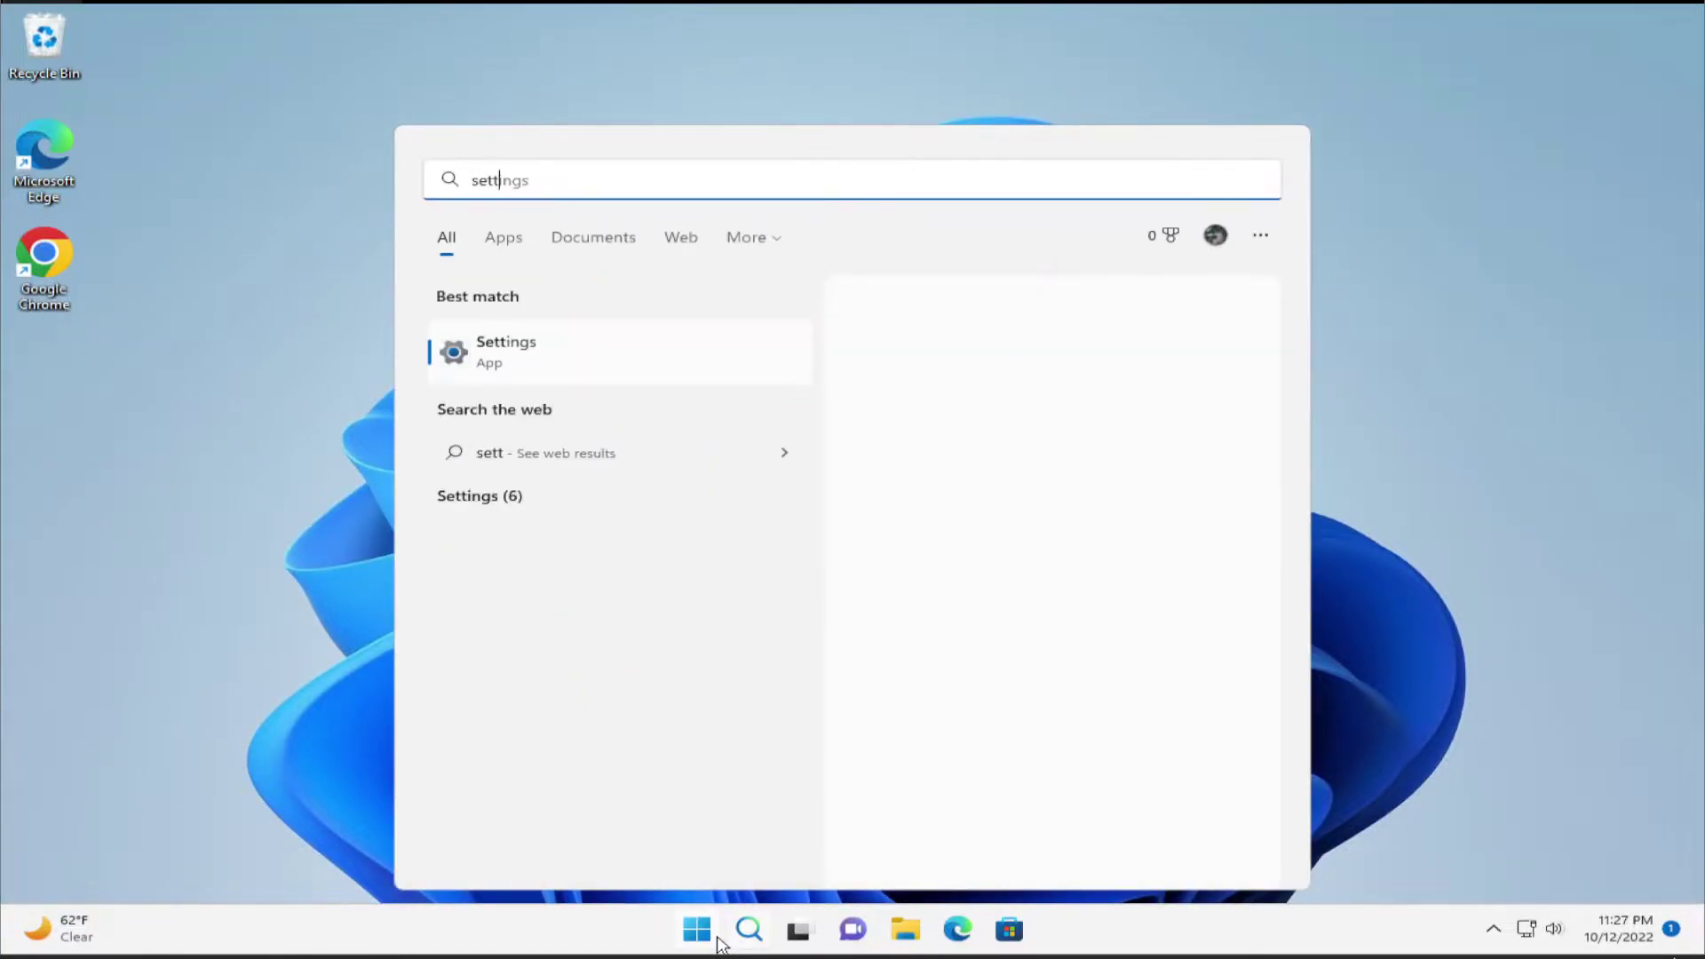
text(ings)
key(Return)
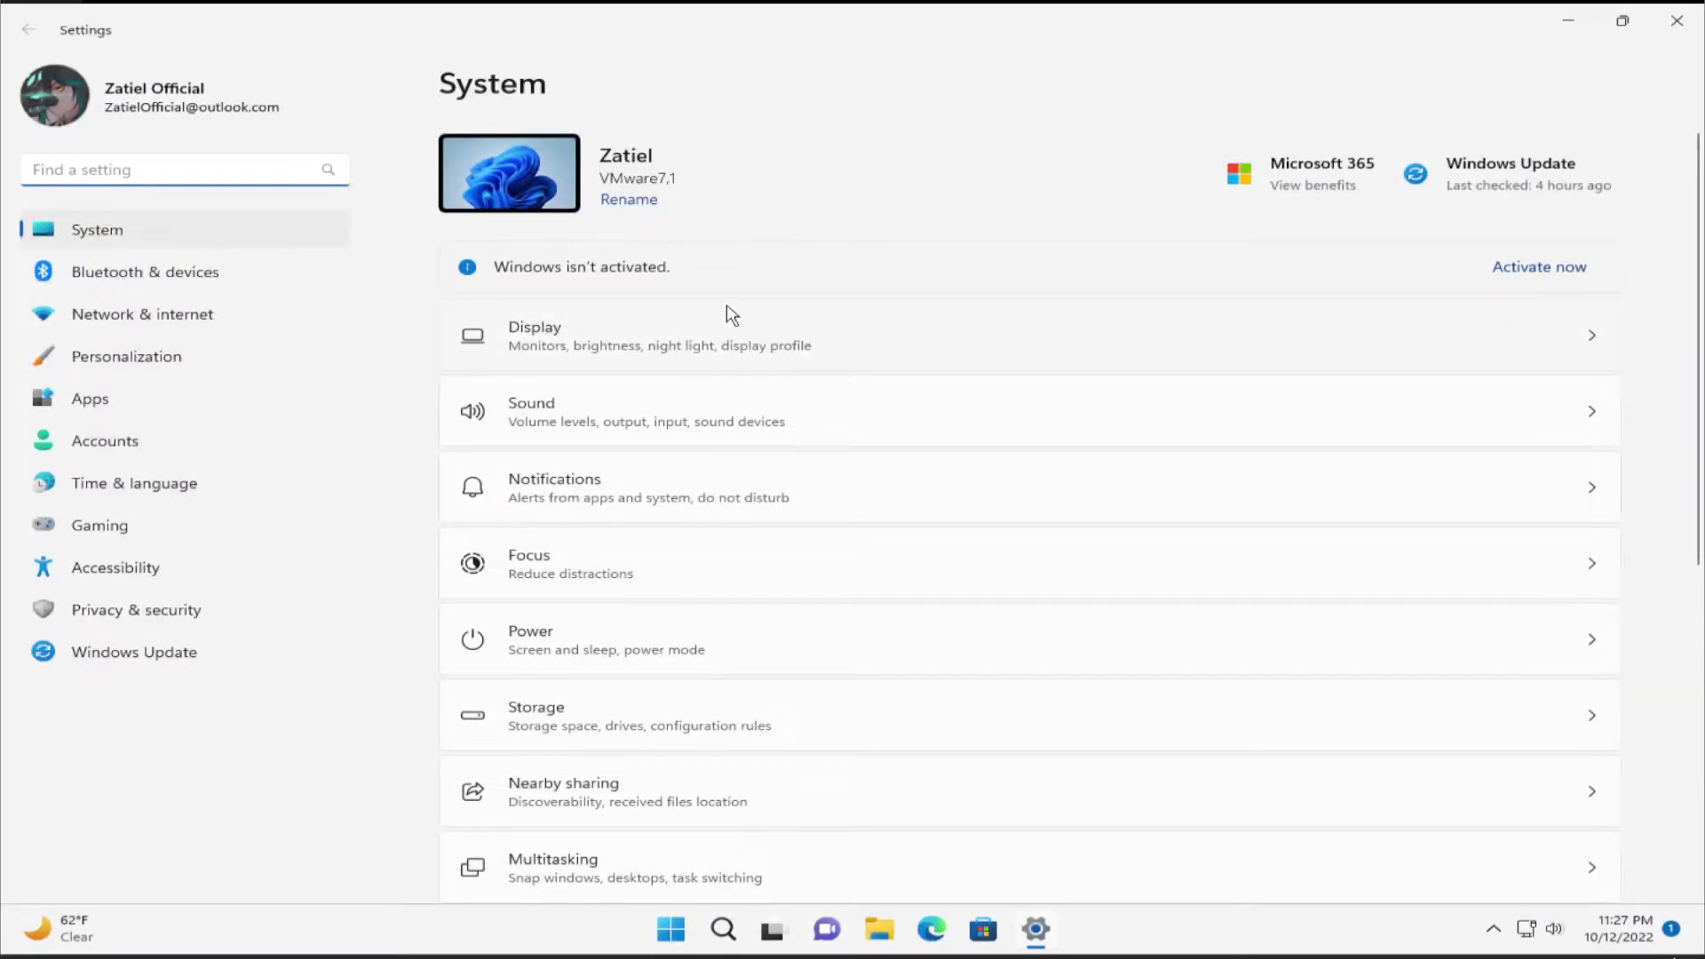
click(135, 409)
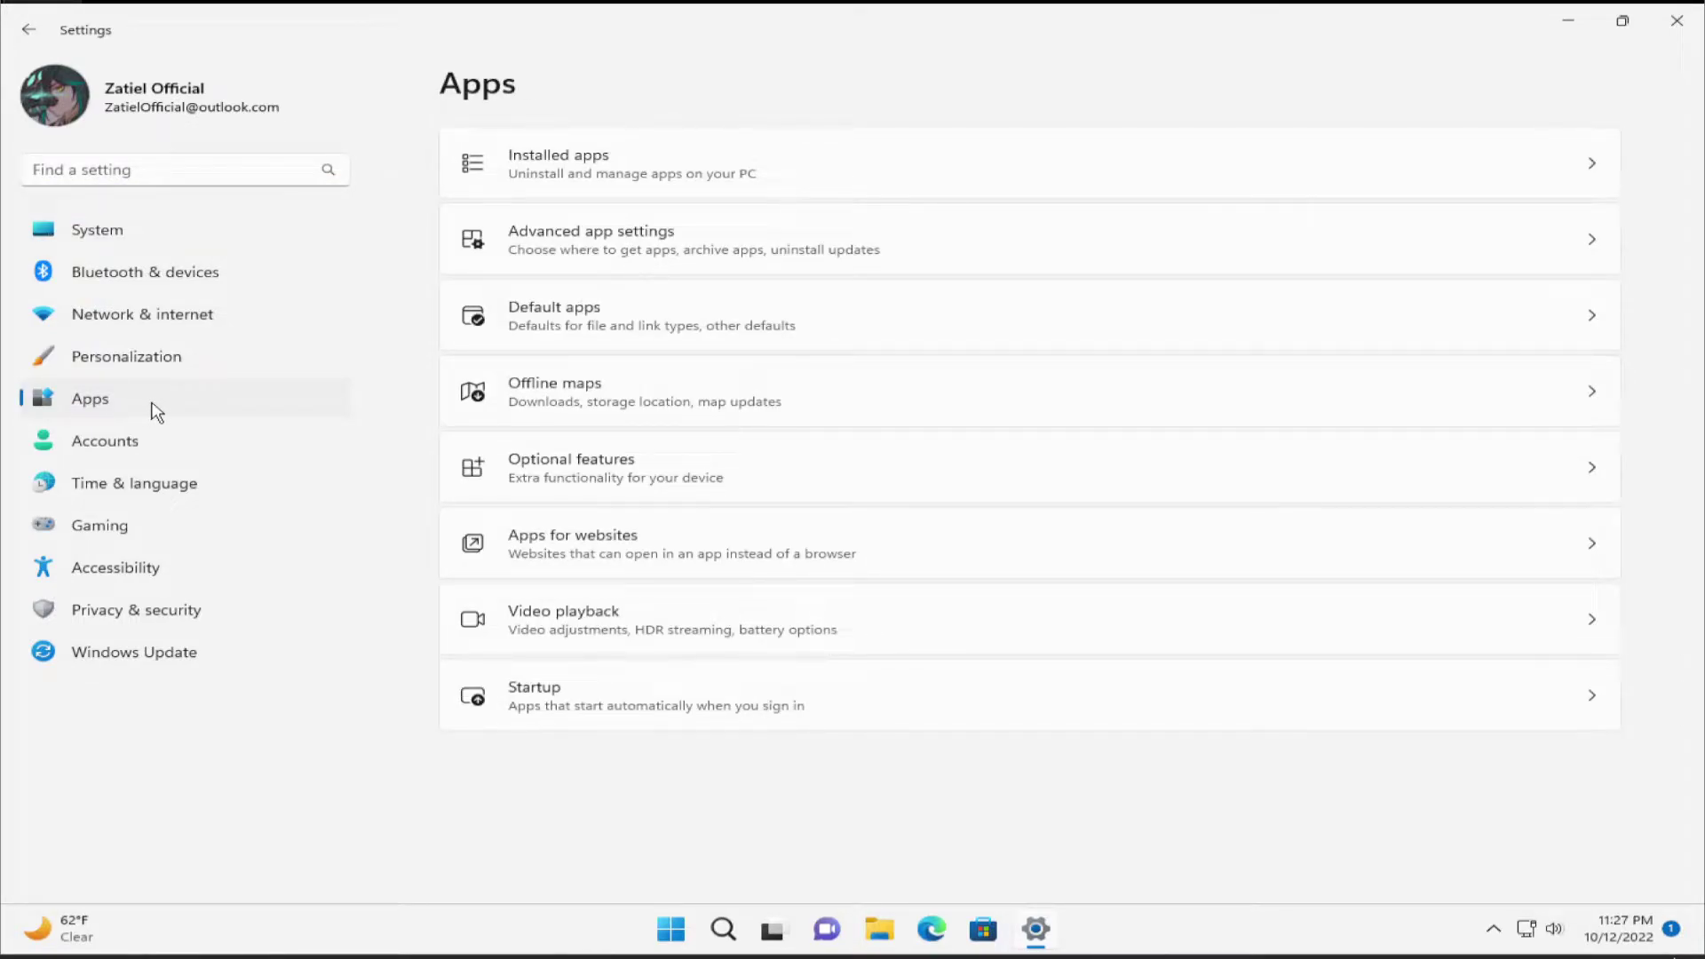
Step: Filter Installed apps to 'edge' and show the Microsoft Edge options menu
click(615, 164)
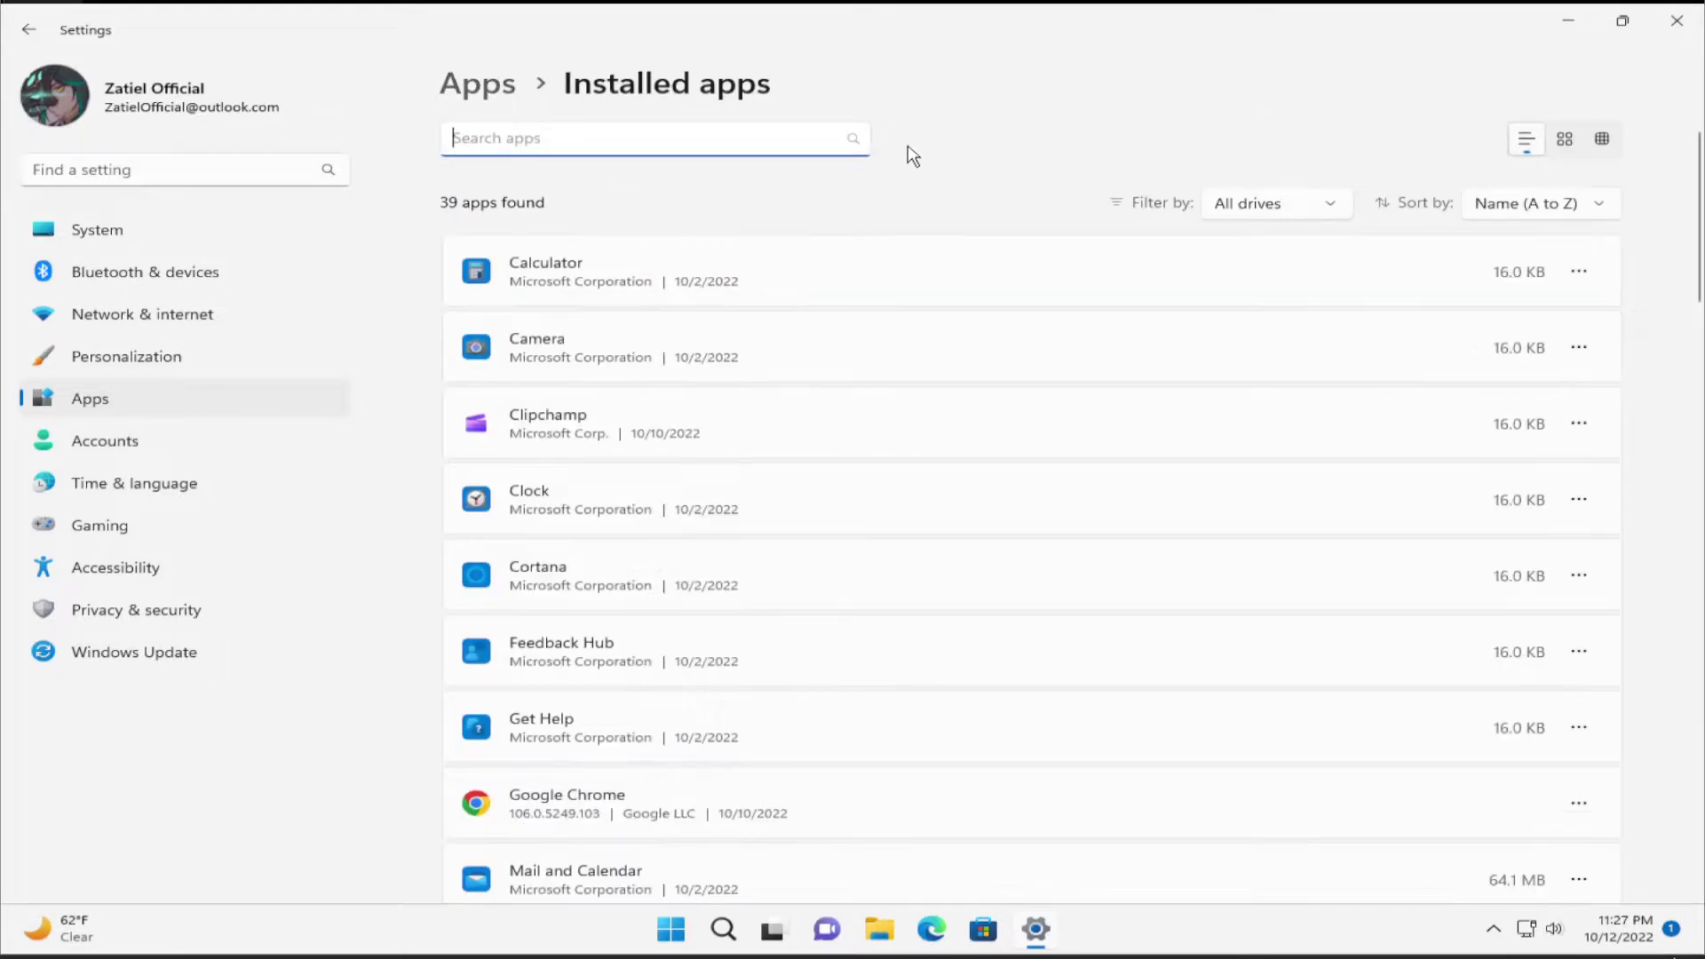
text(ed)
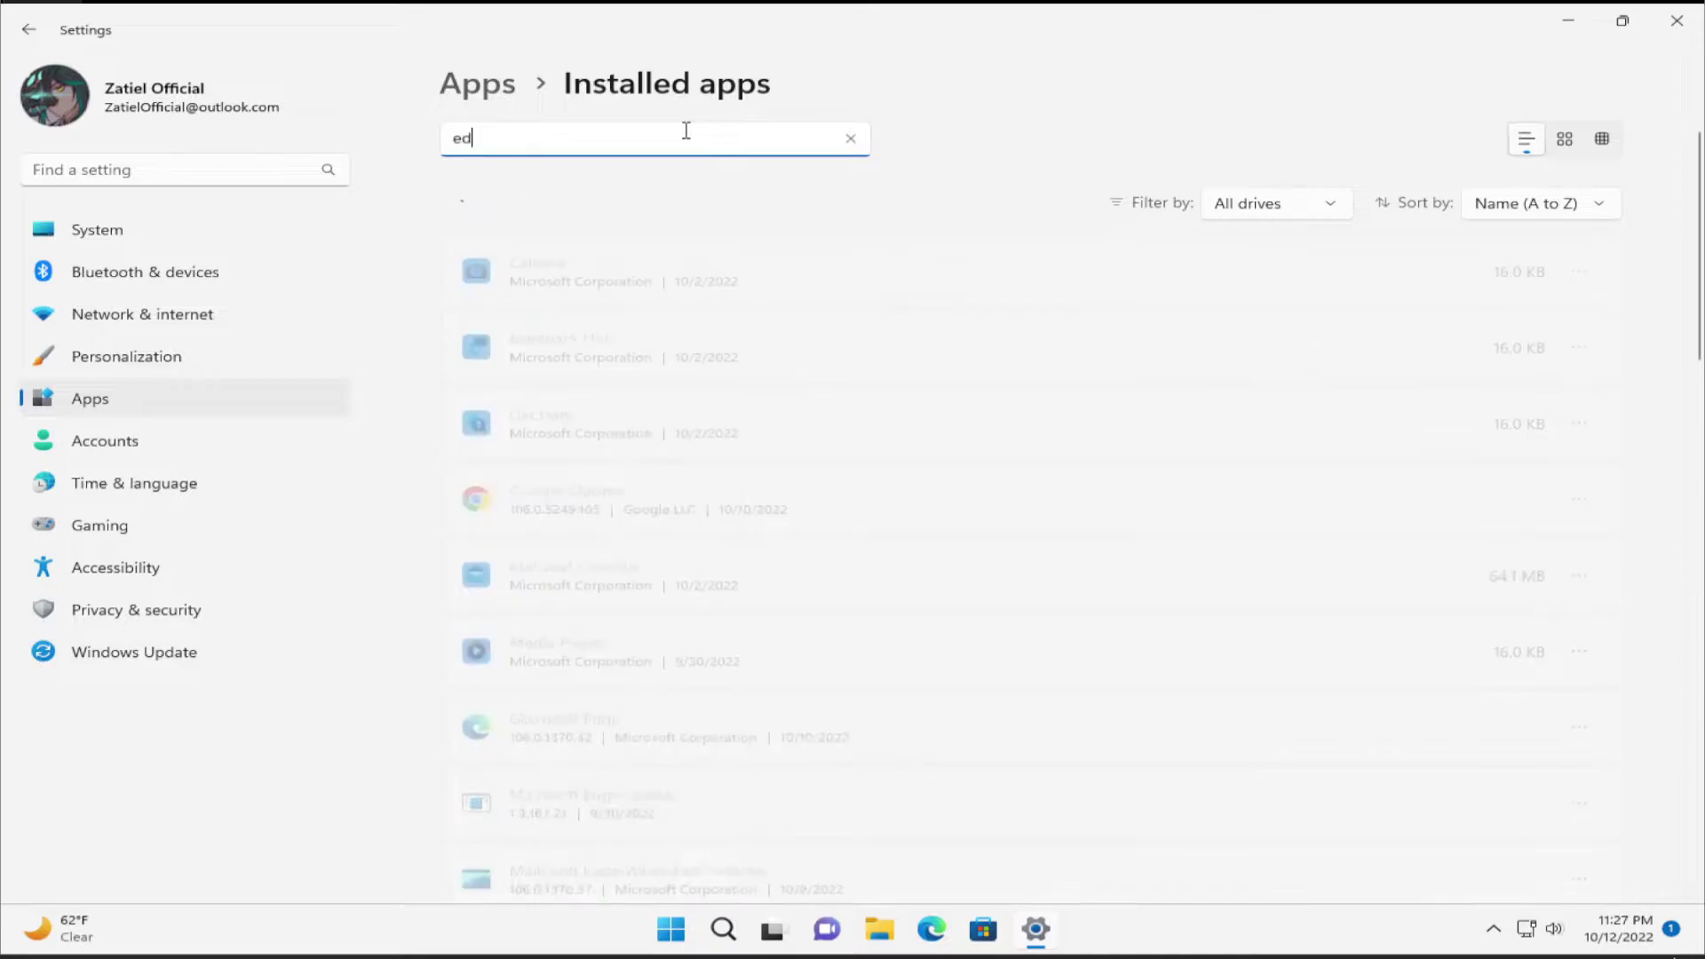
text(ge)
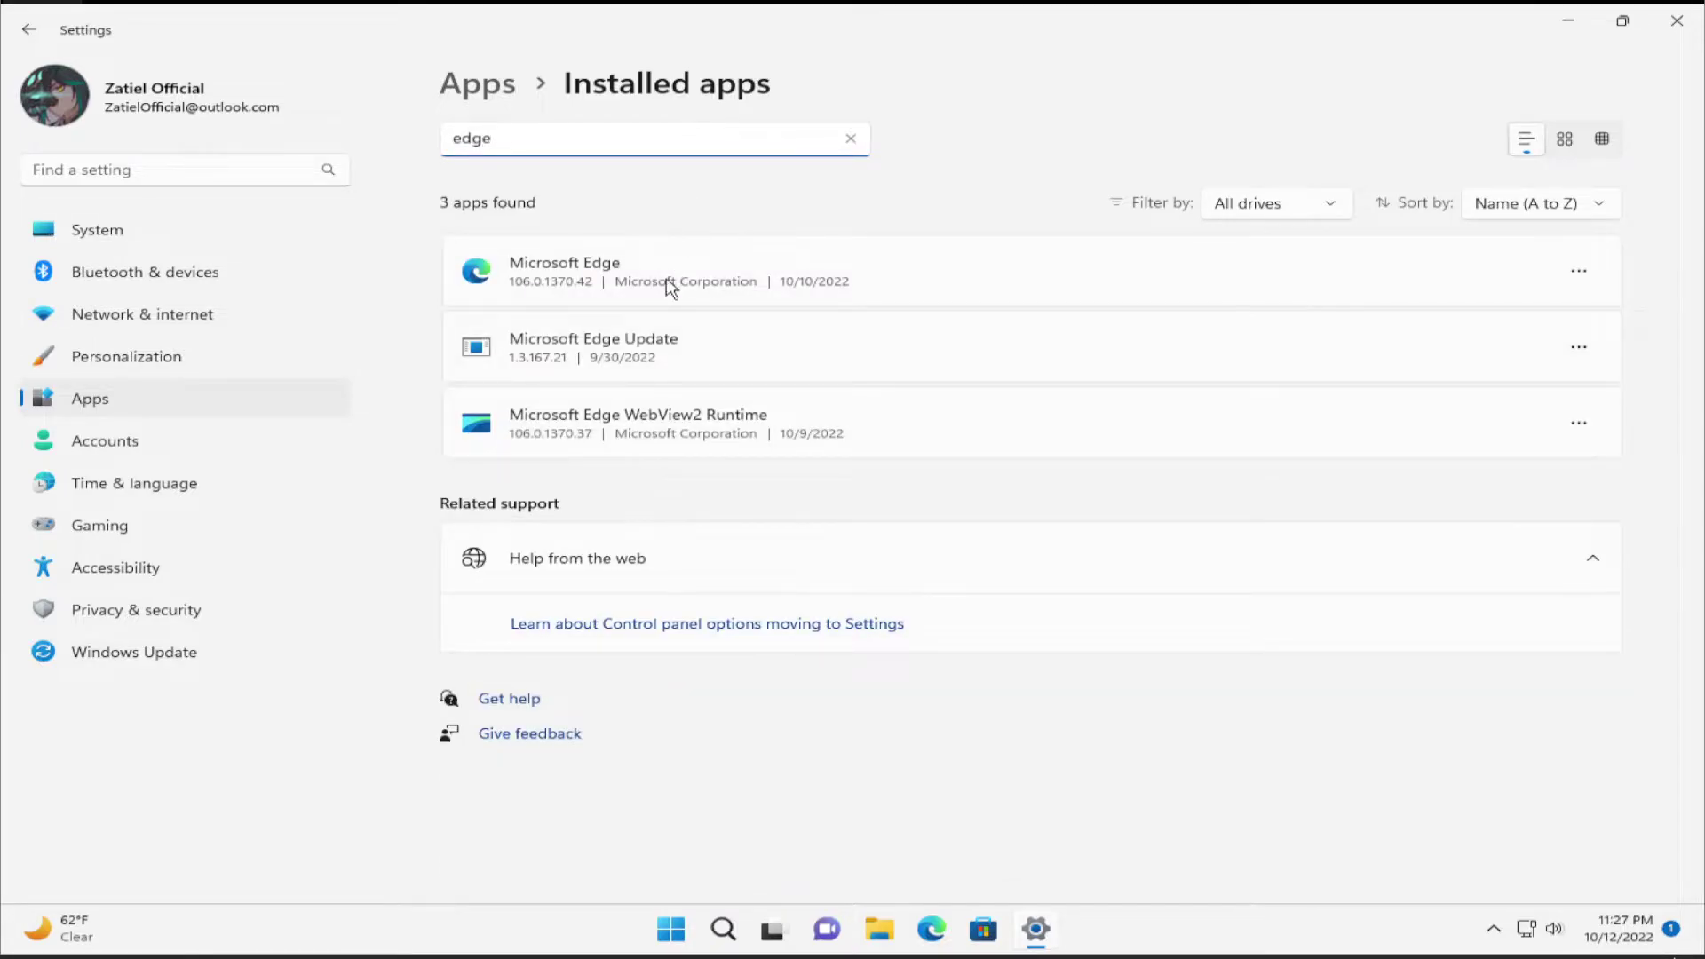
click(667, 287)
click(1596, 283)
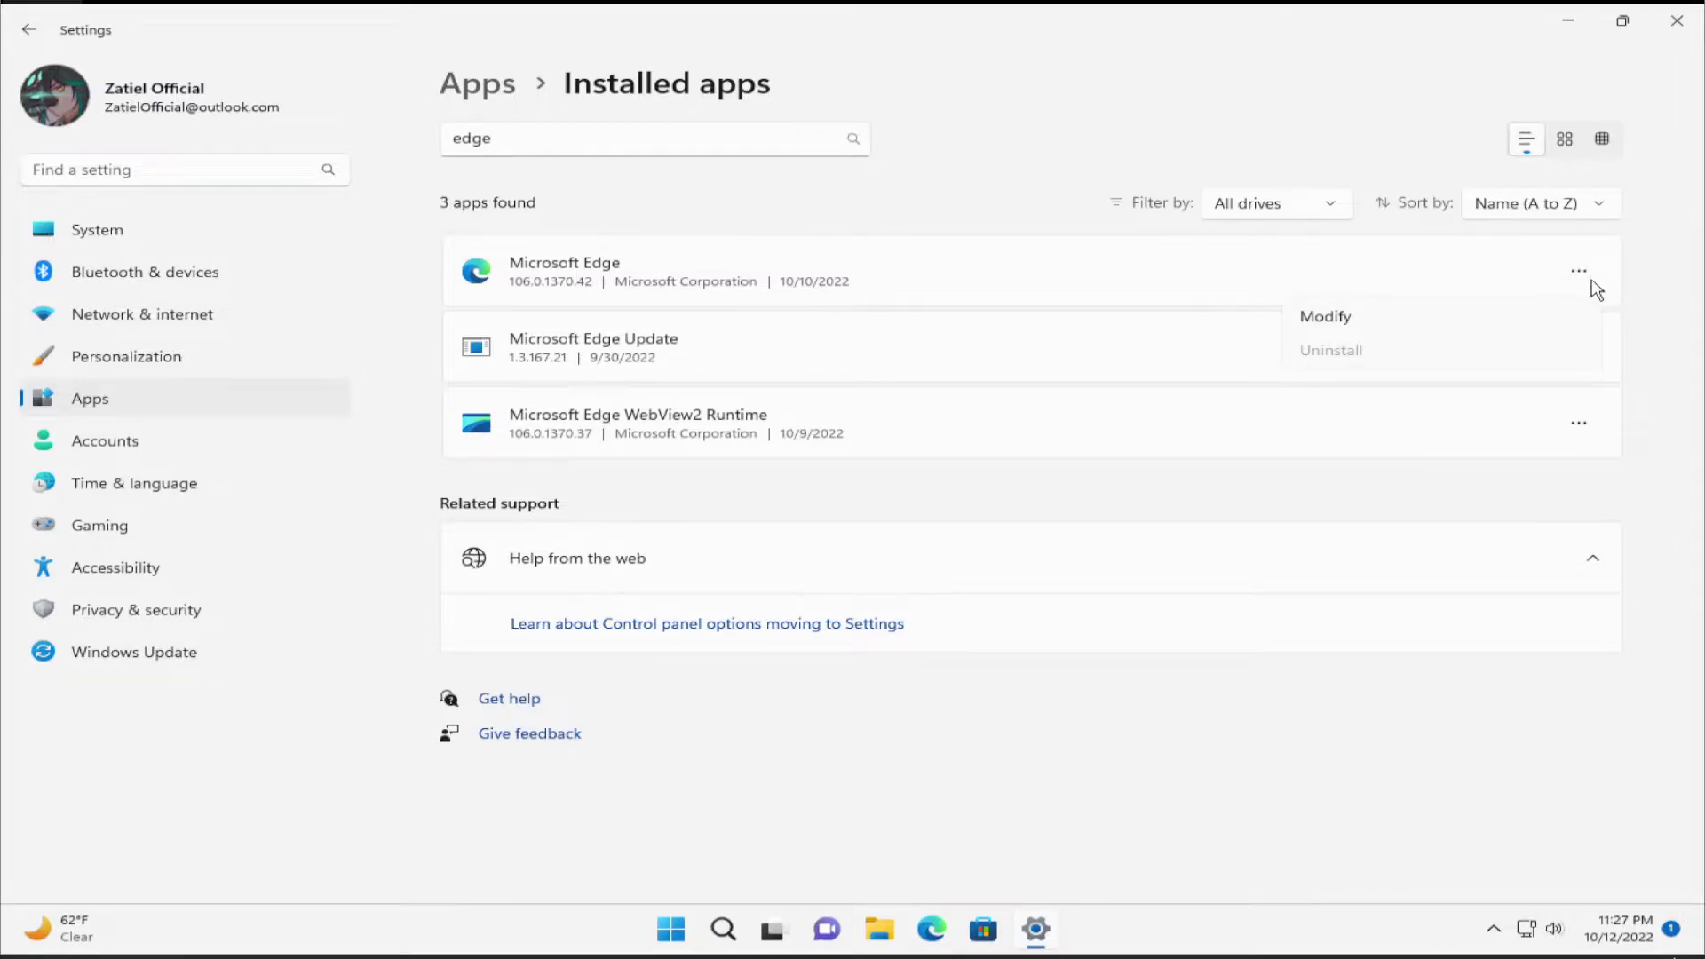
Step: Repair Microsoft Edge through Modify, then close the relaunched Edge and Settings
click(1335, 326)
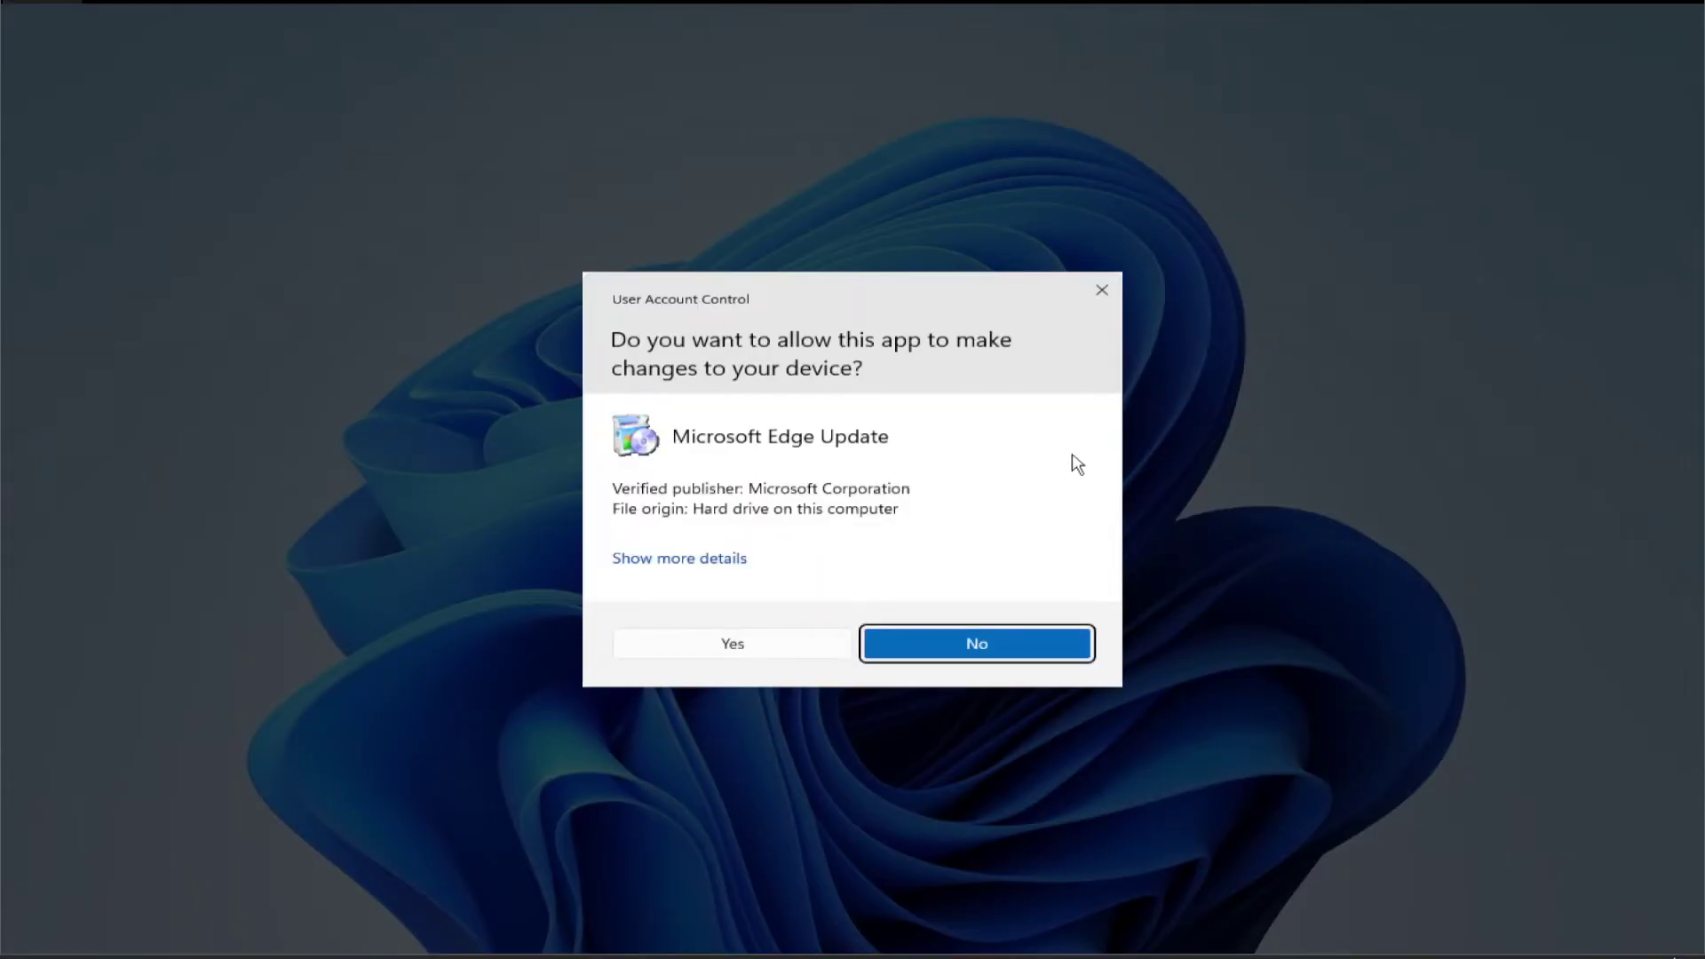
click(788, 649)
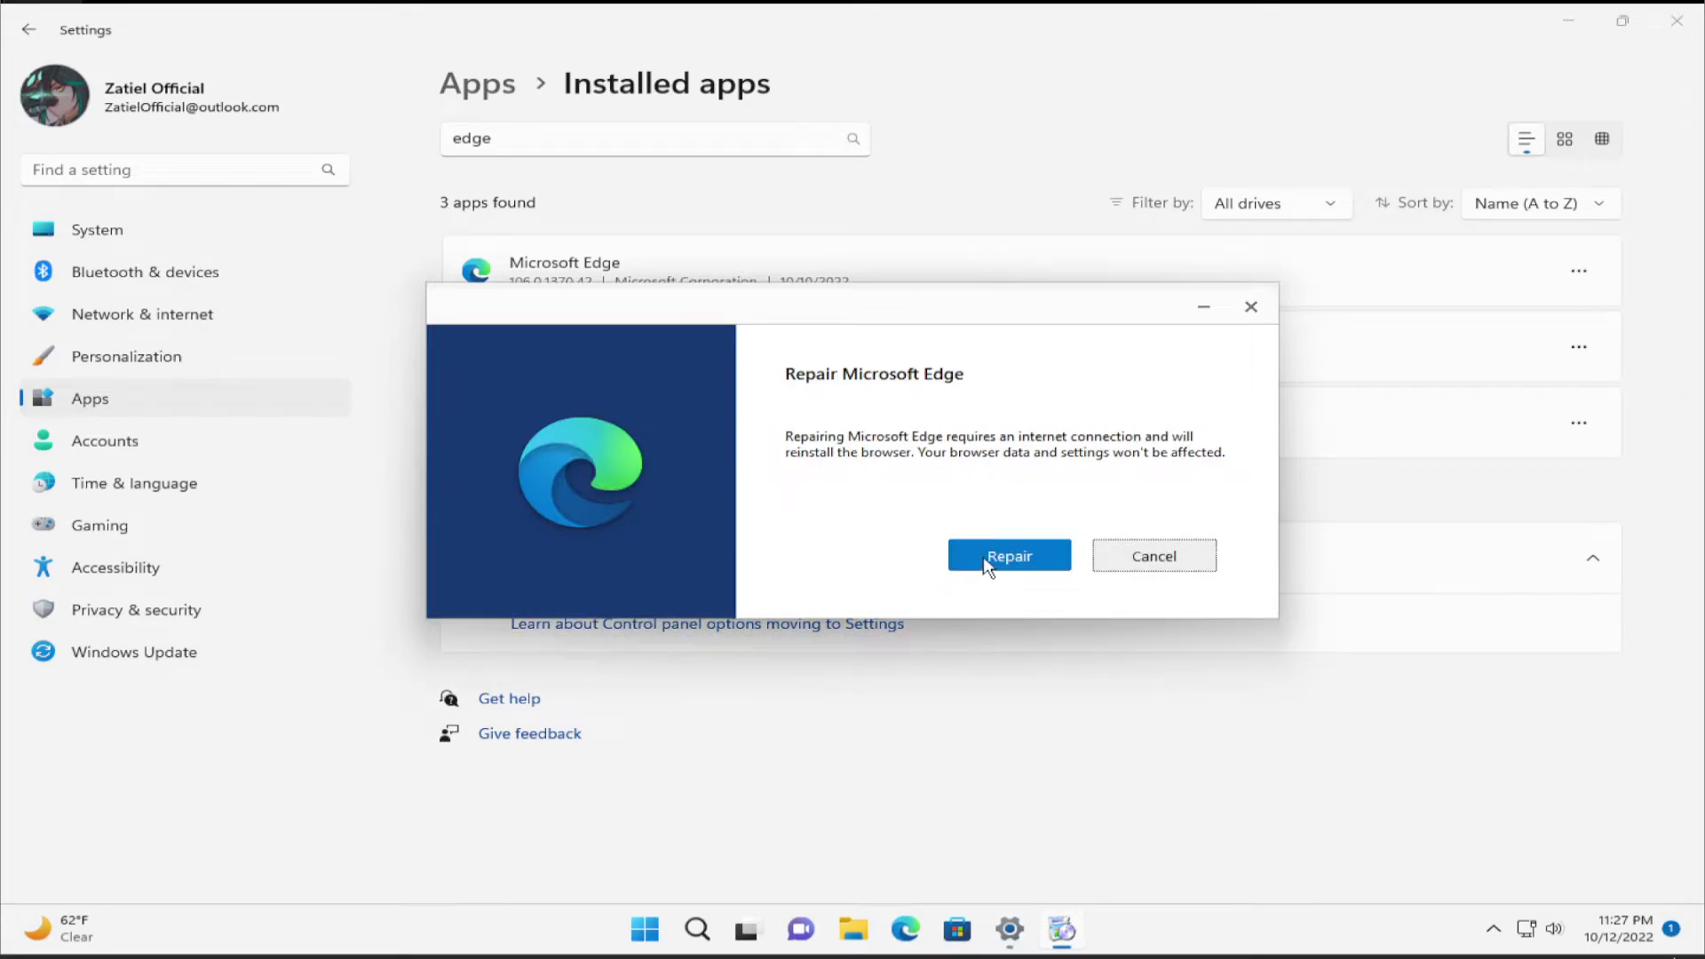
click(1009, 556)
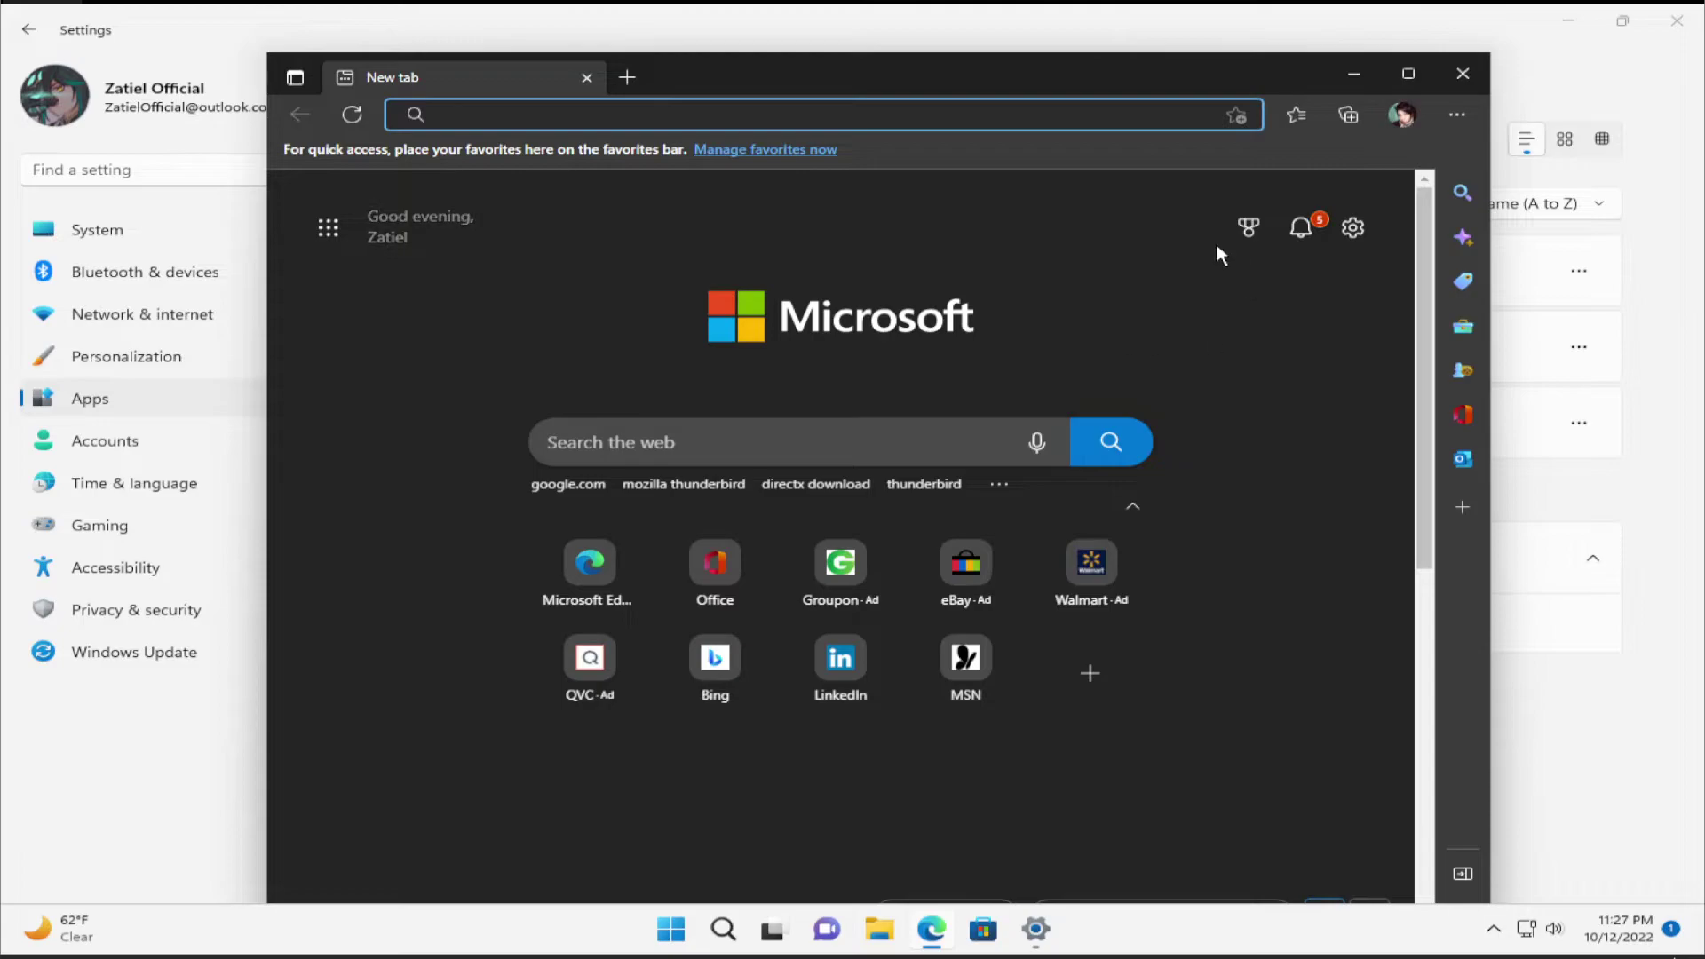
click(1459, 76)
click(1675, 21)
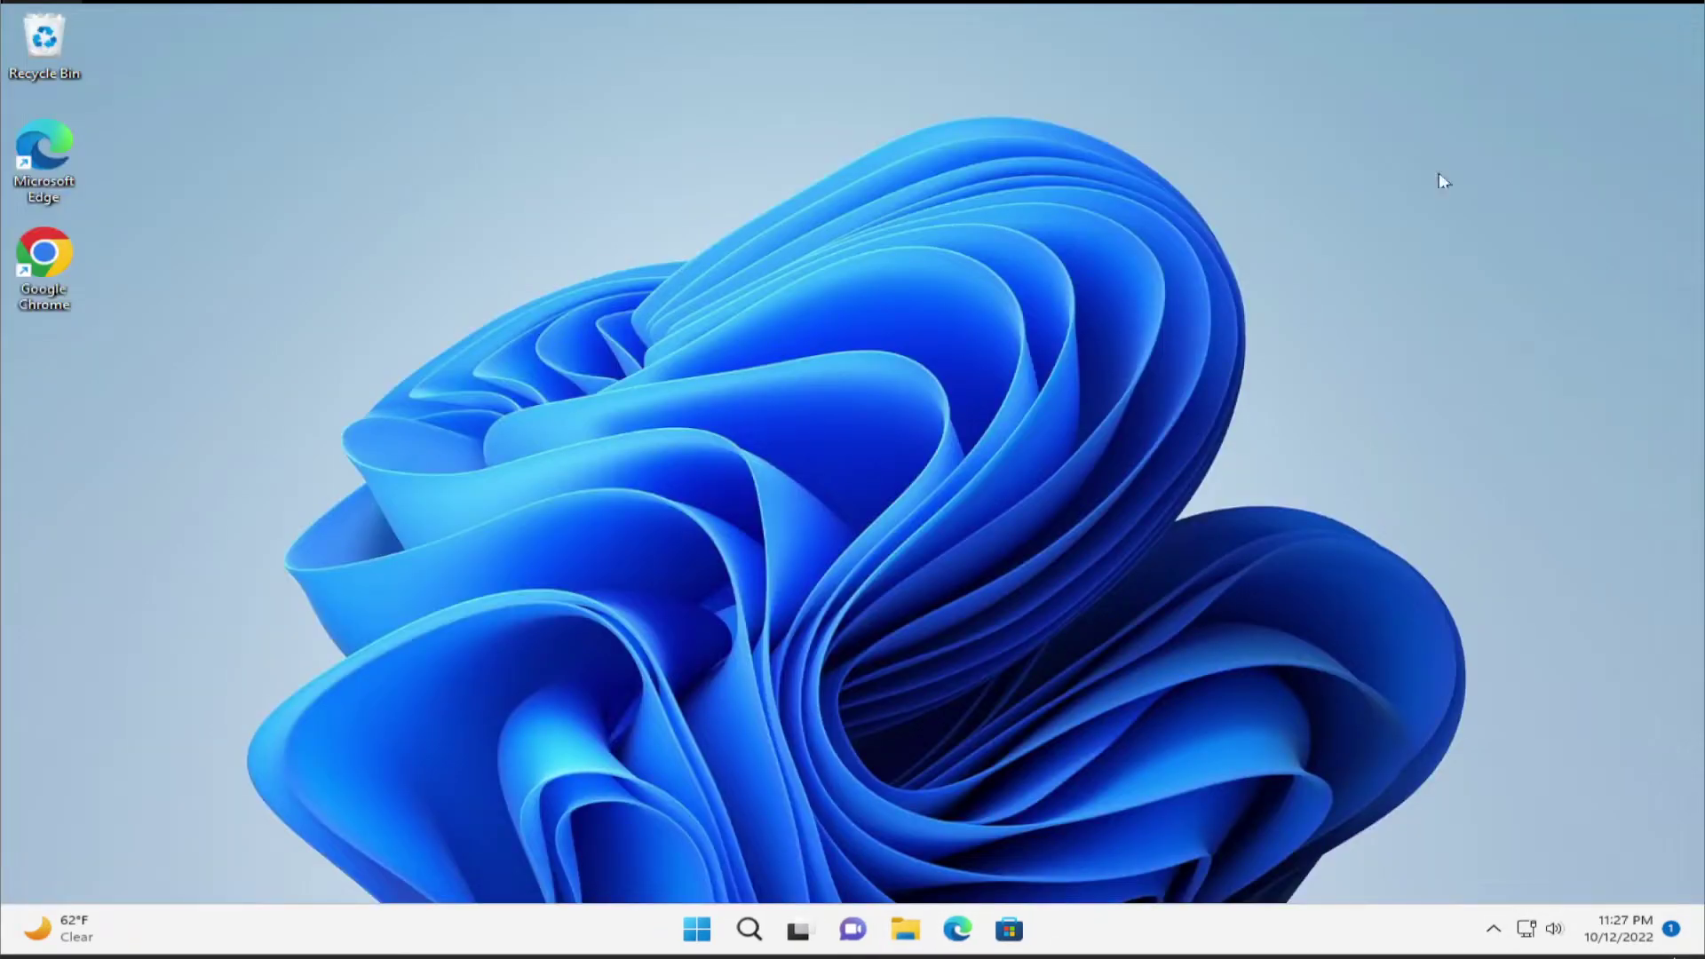
Step: Launch Prime Video for Windows from a 'prime' Start search and maximize its window
click(698, 931)
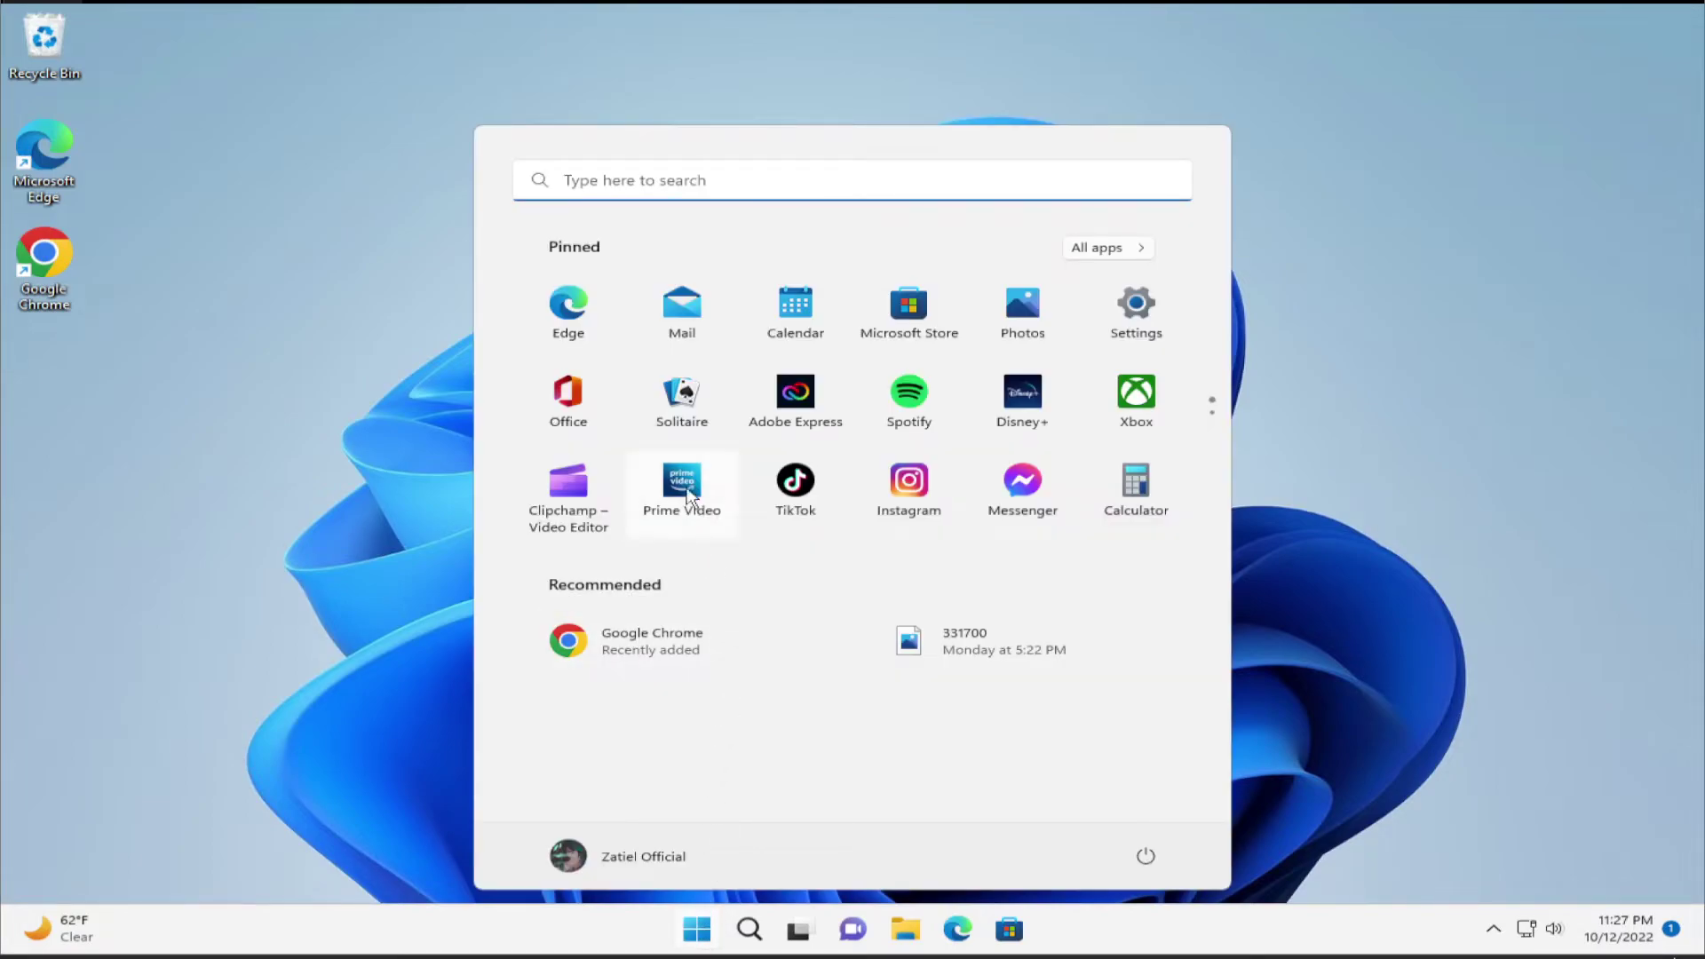
text(p)
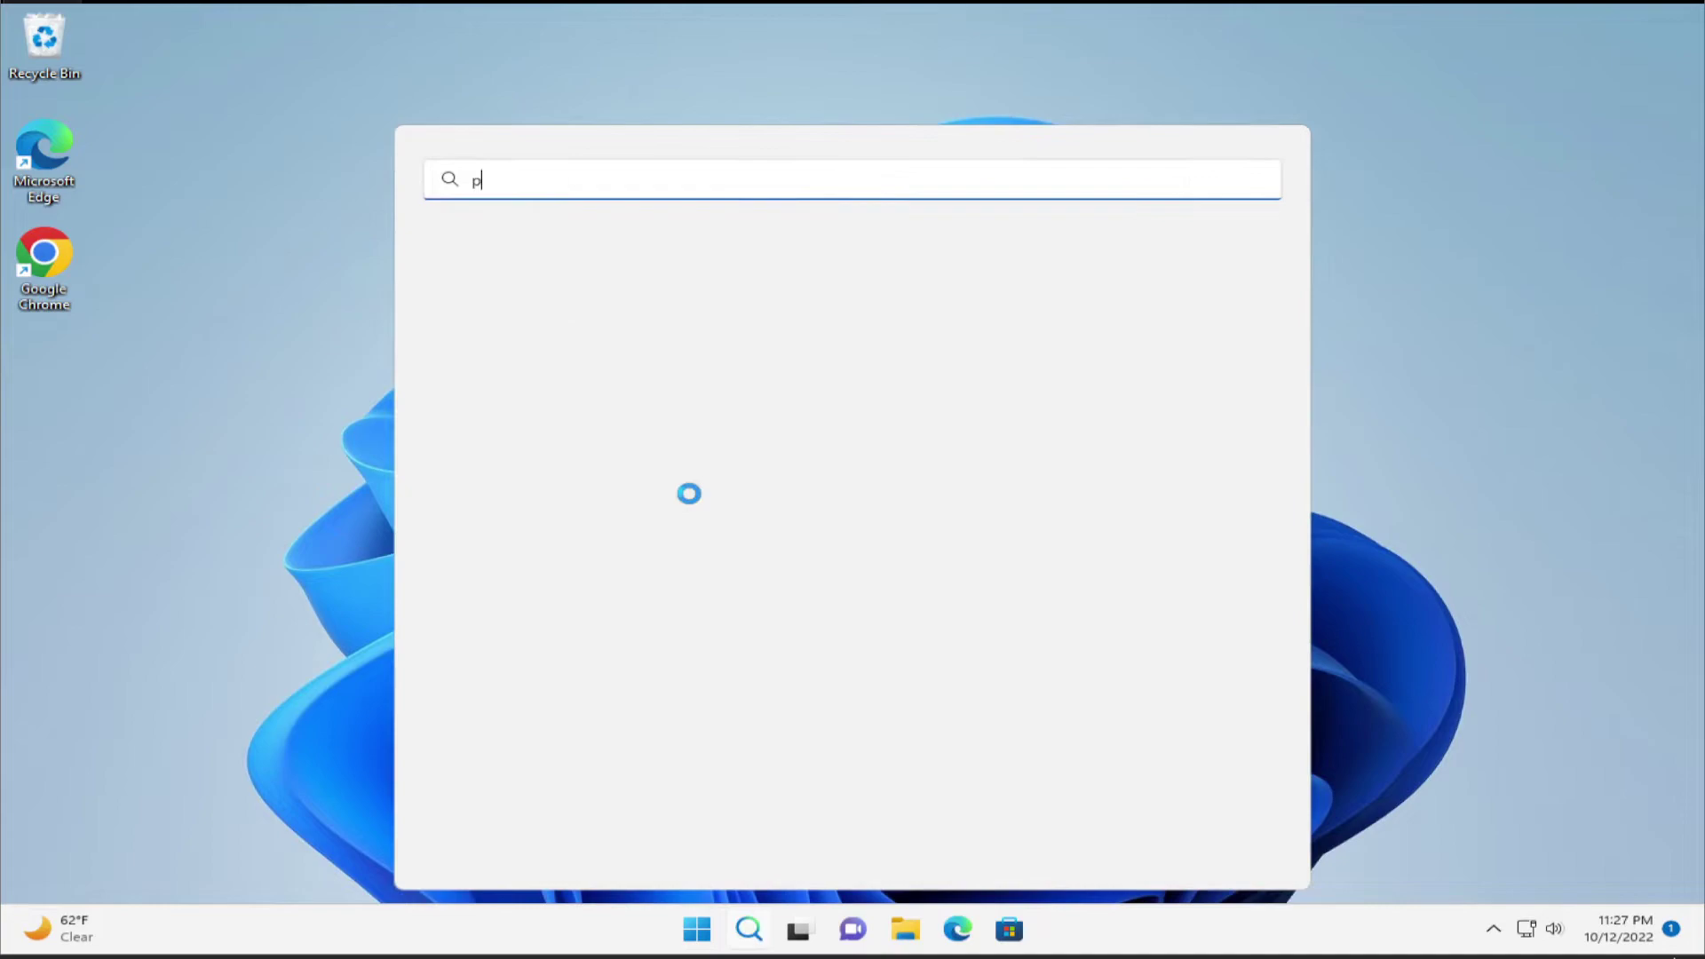
text(rime)
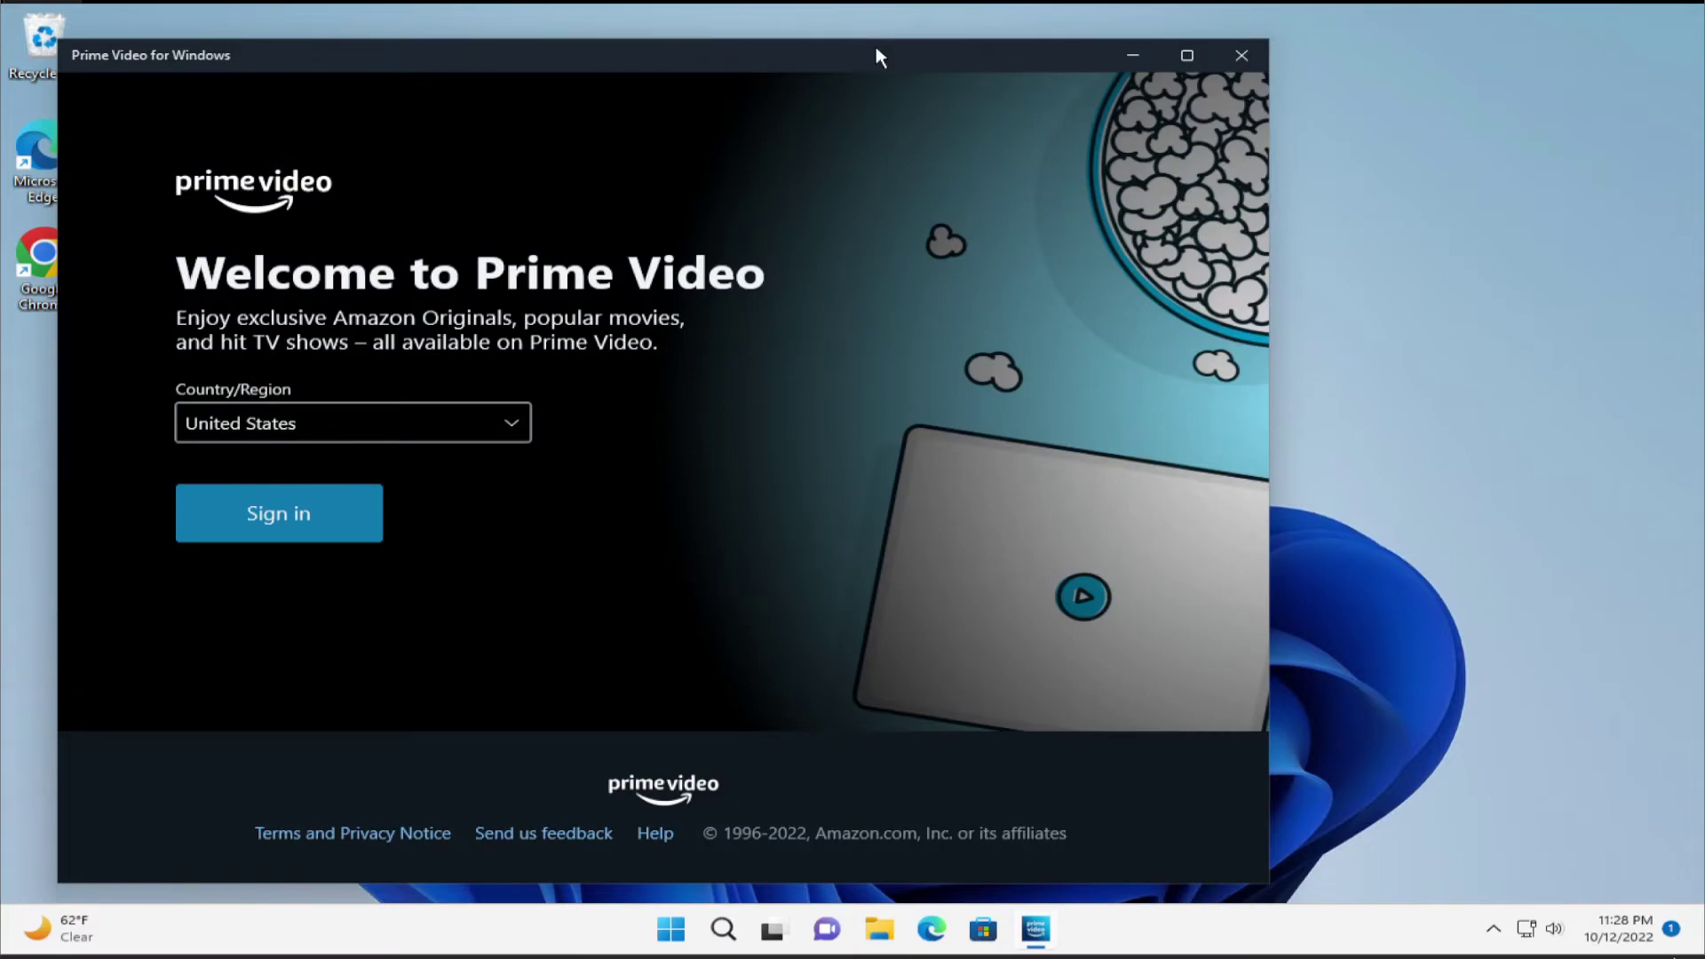
double_click(877, 49)
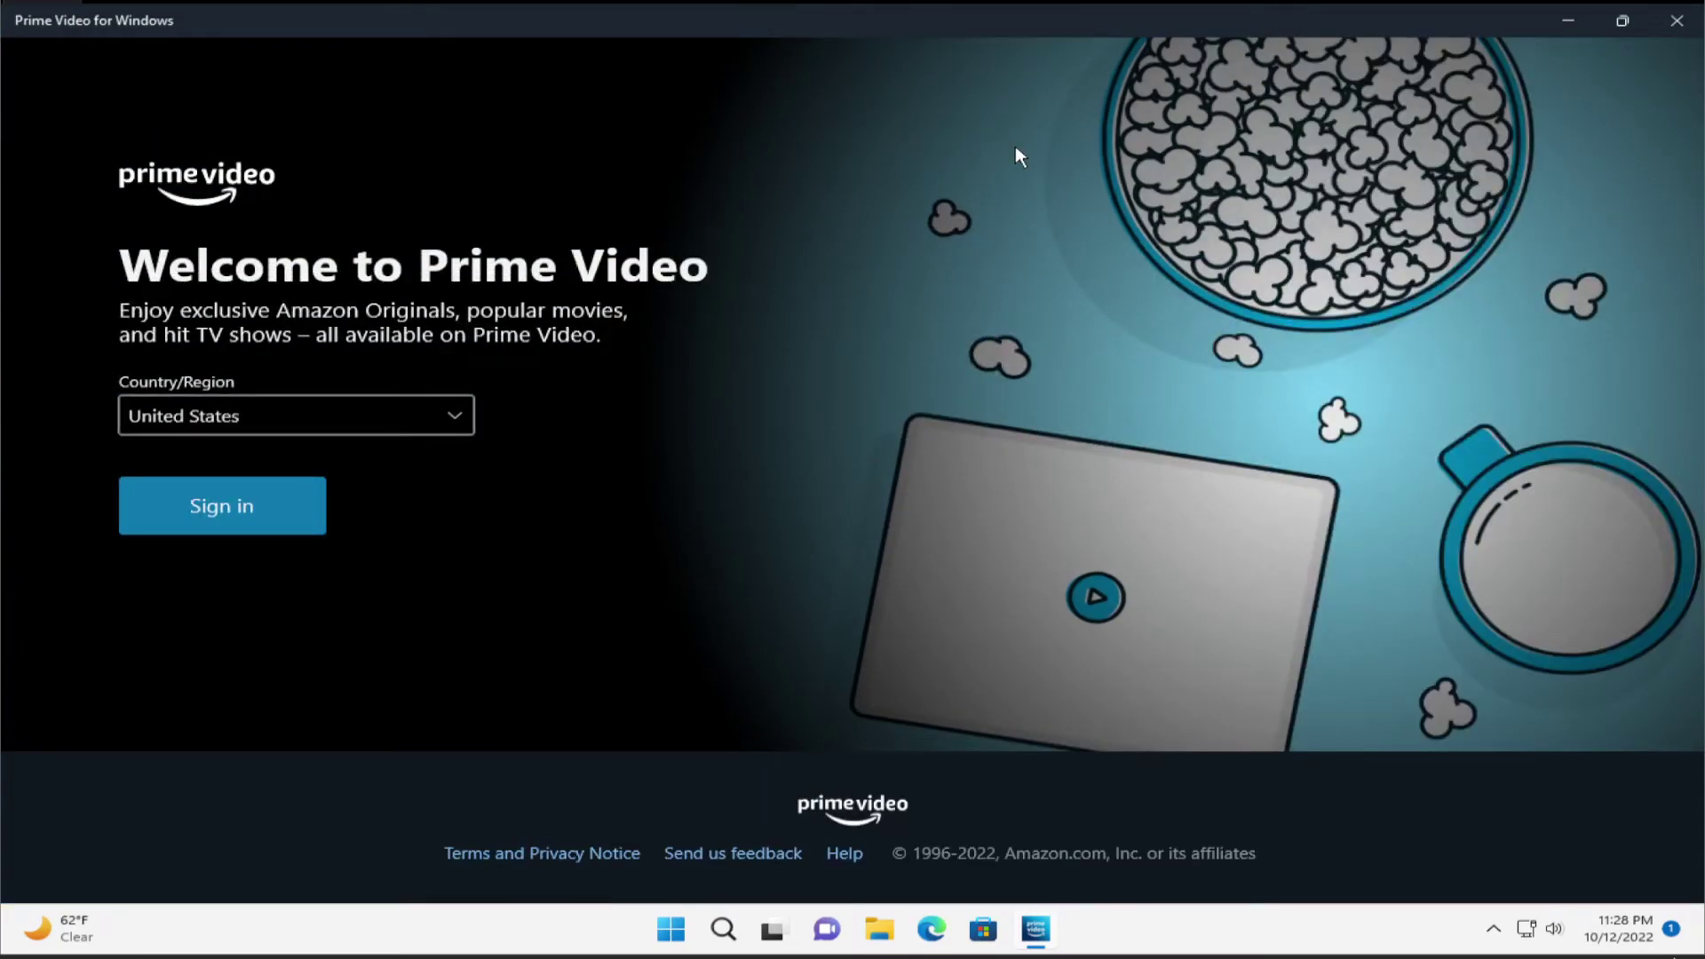